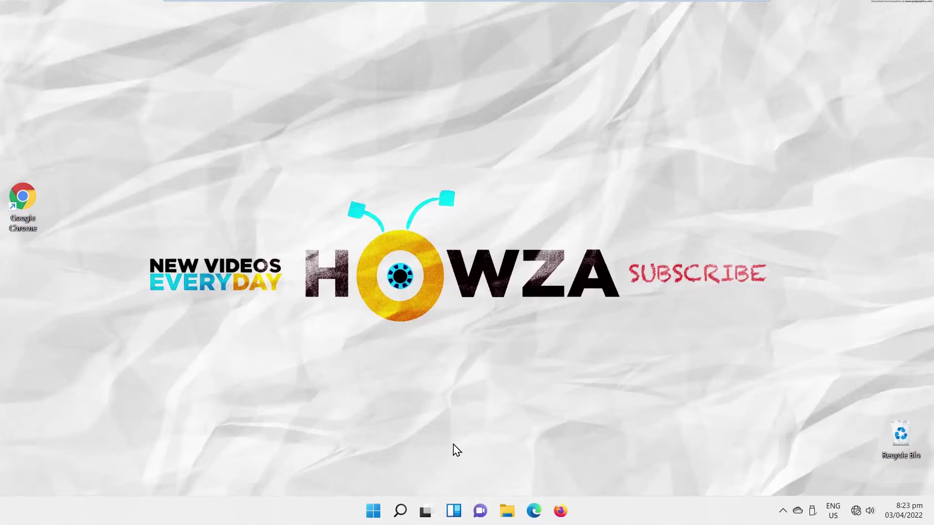
Launch the Settings app from the Pinned apps in the Start menu.
click(374, 510)
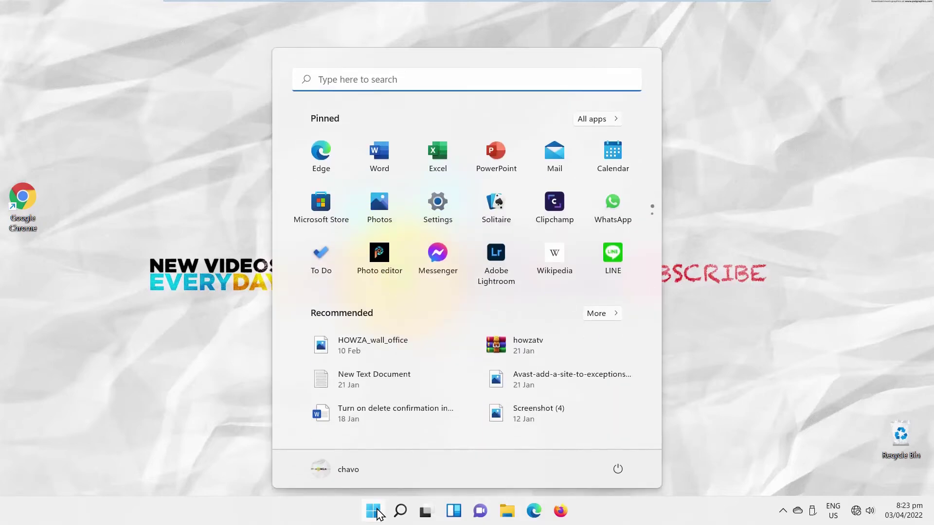
click(438, 208)
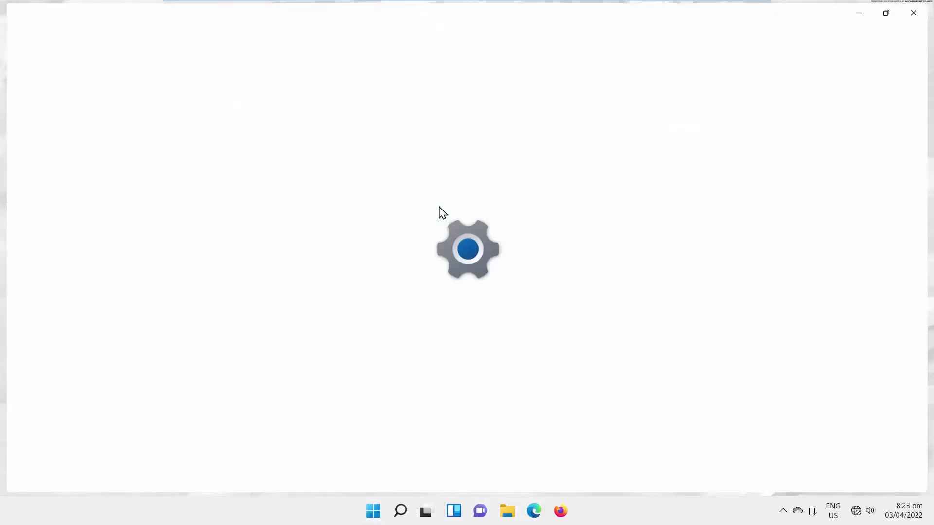
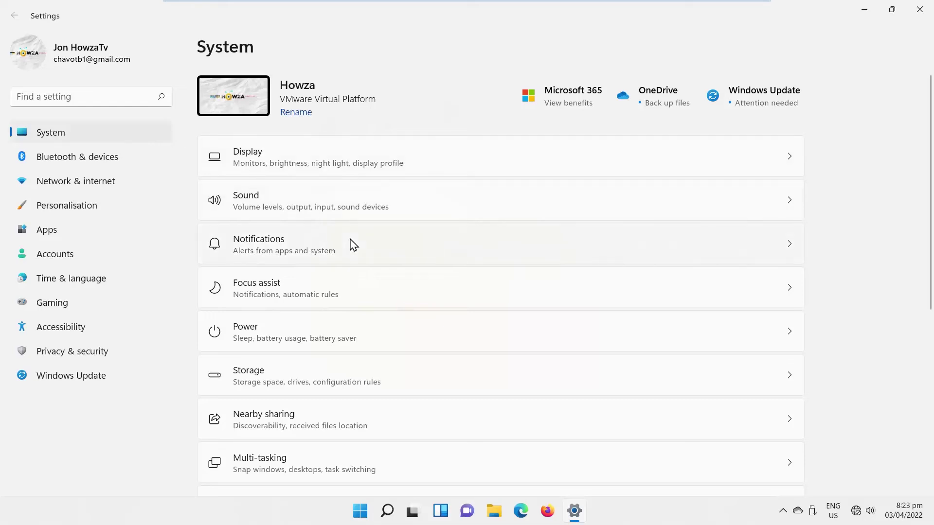
Open the Notifications page from the System settings.
click(349, 244)
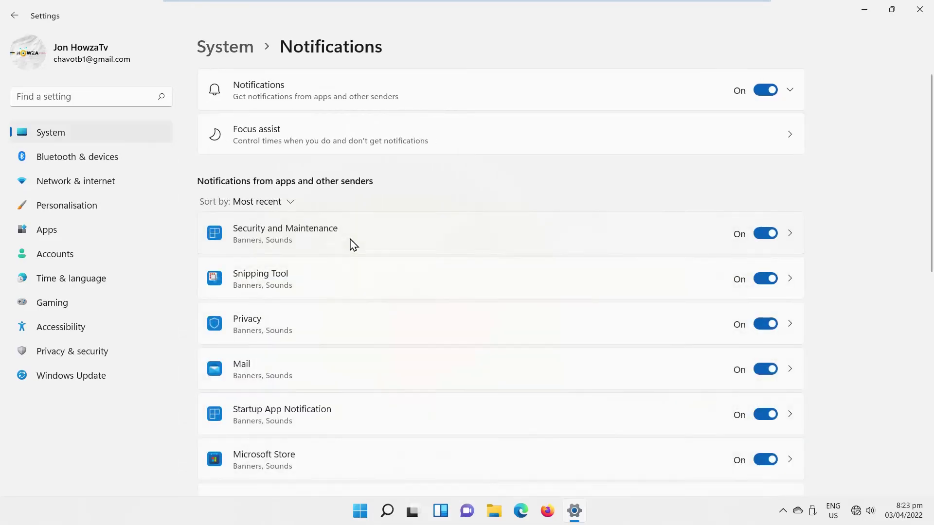
scroll(350, 244, down, 3)
scroll(350, 244, down, 2)
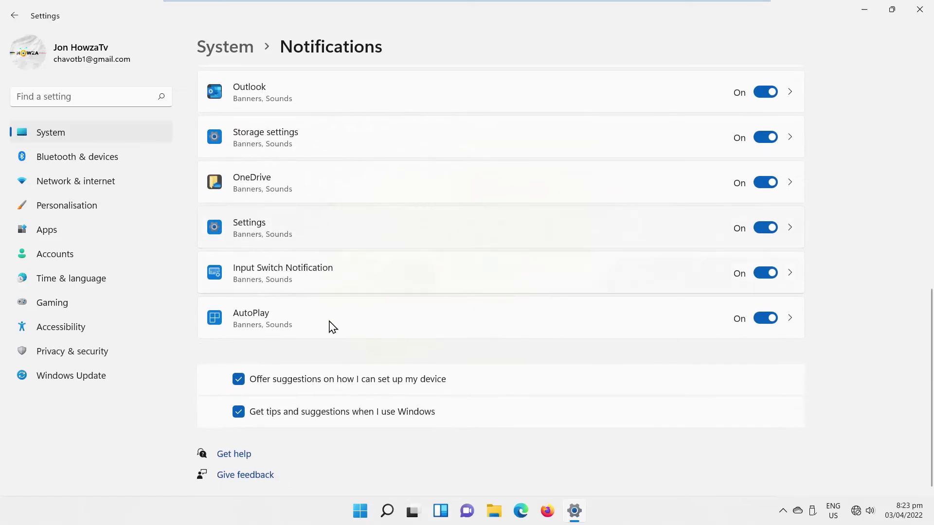
Clear and then re-check 'Get tips and suggestions when I use Windows'.
click(323, 413)
click(351, 417)
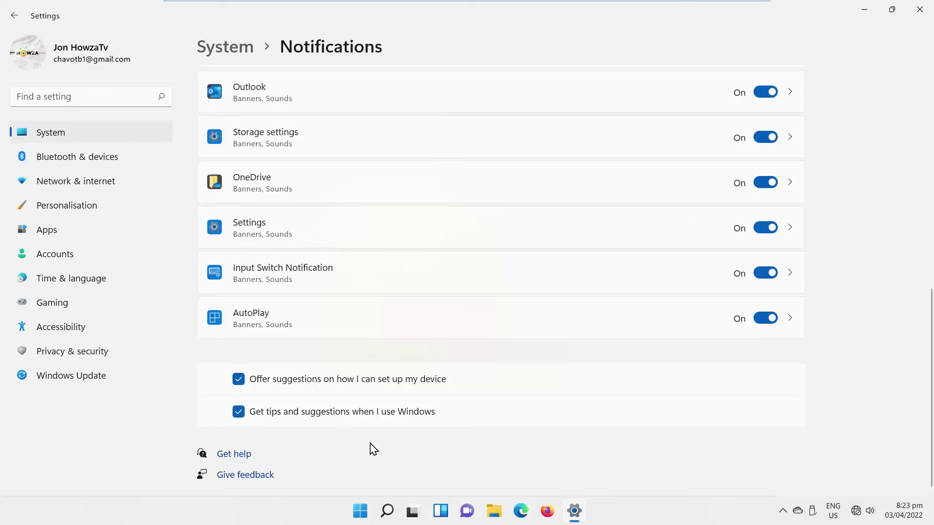